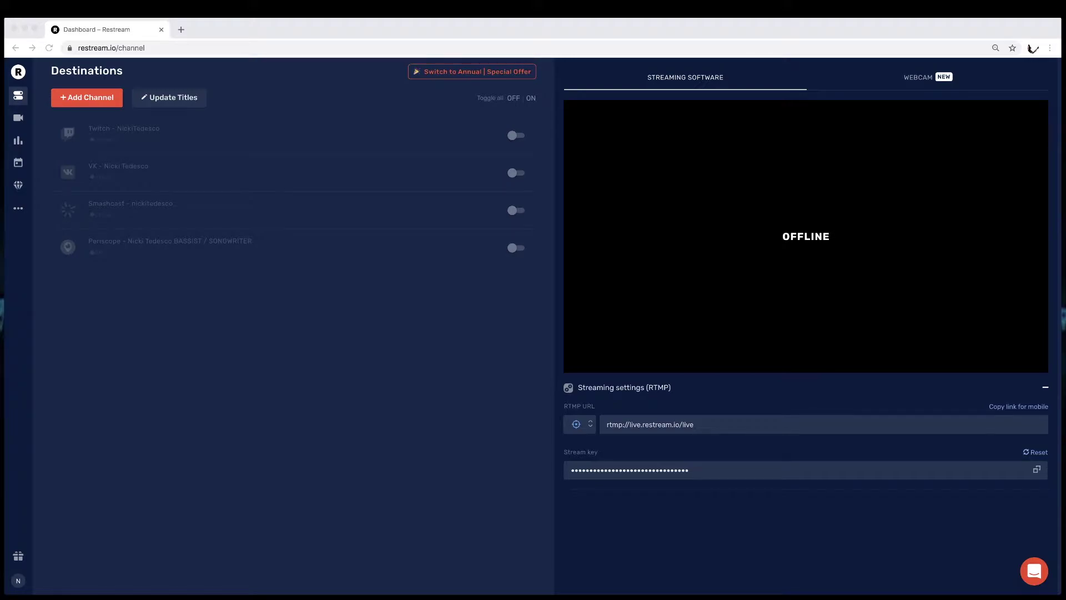
- Reload restream.io and add a Facebook Live channel streaming to the personal profile
click(185, 48)
text(restream.io)
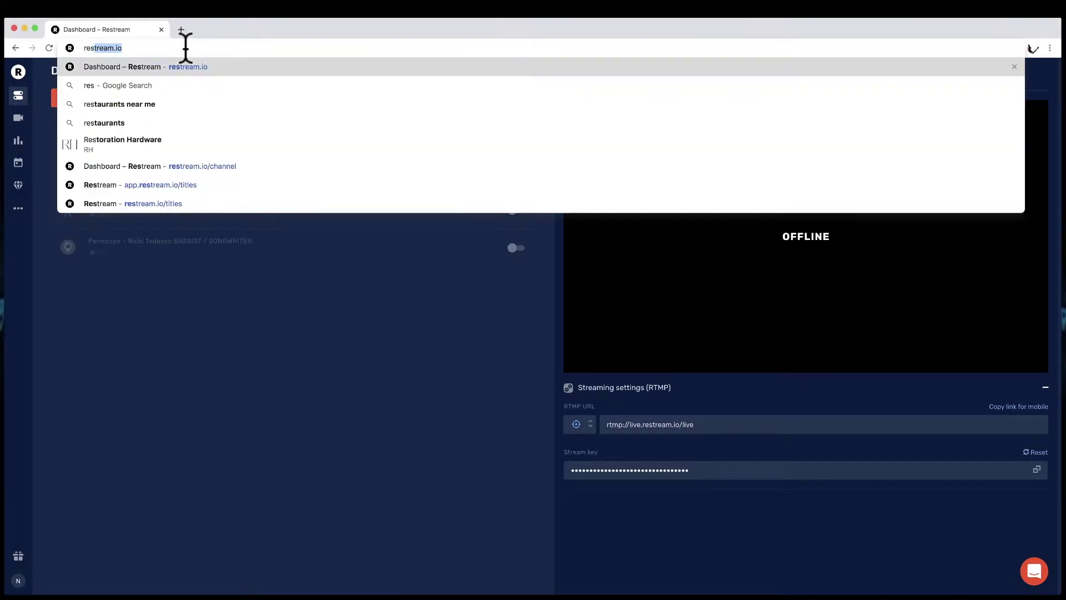
key(Return)
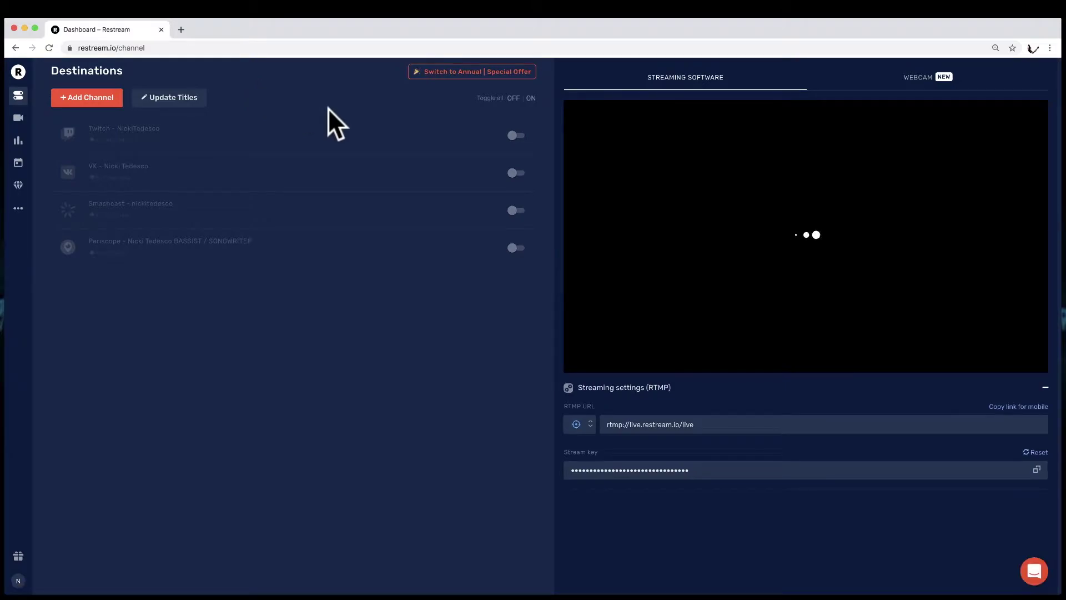
click(91, 100)
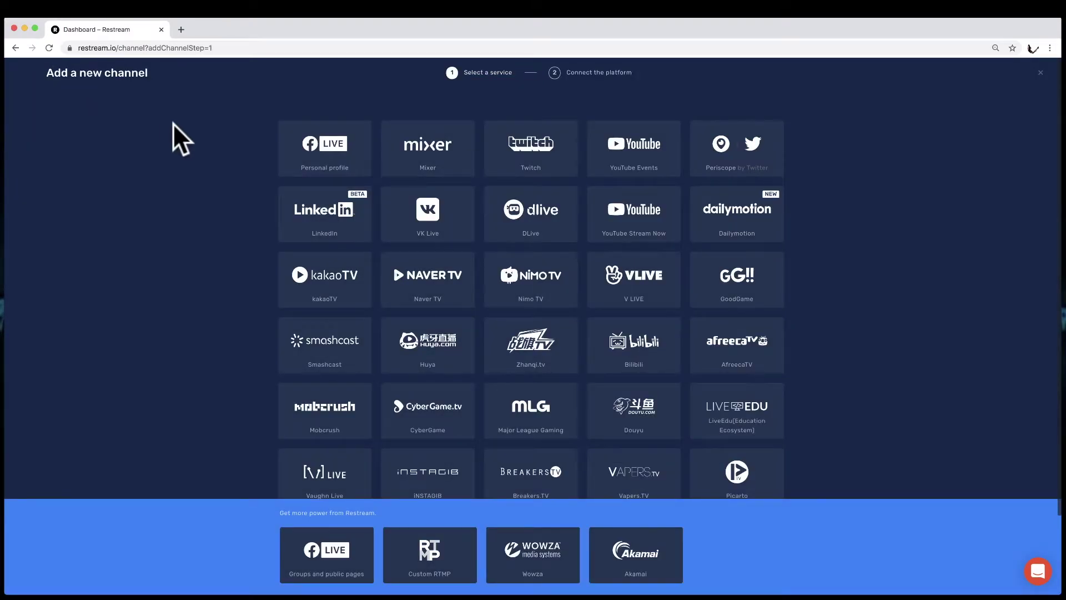
click(325, 148)
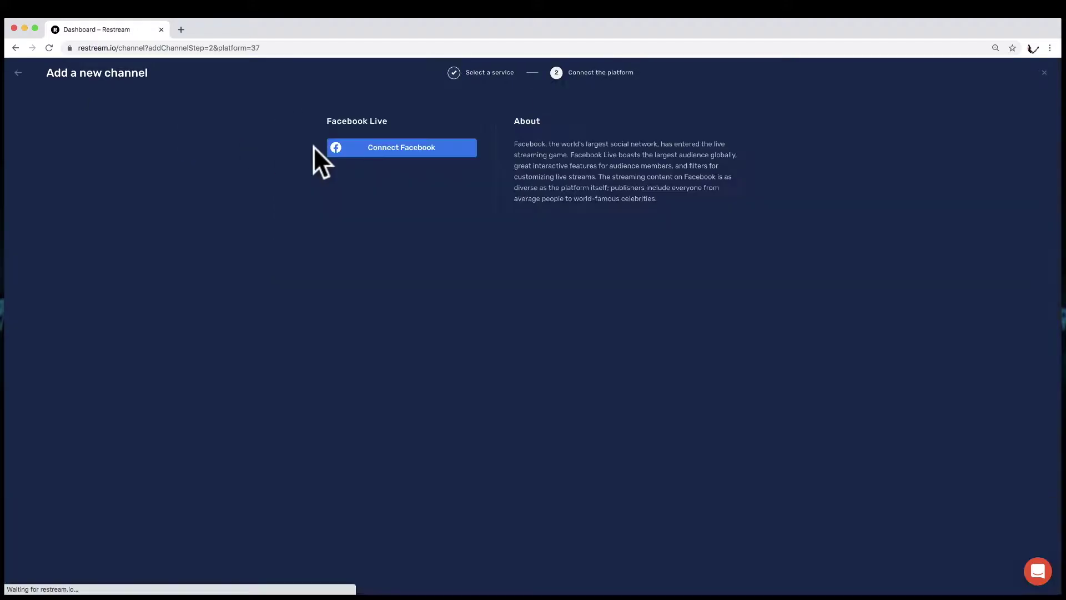
click(397, 147)
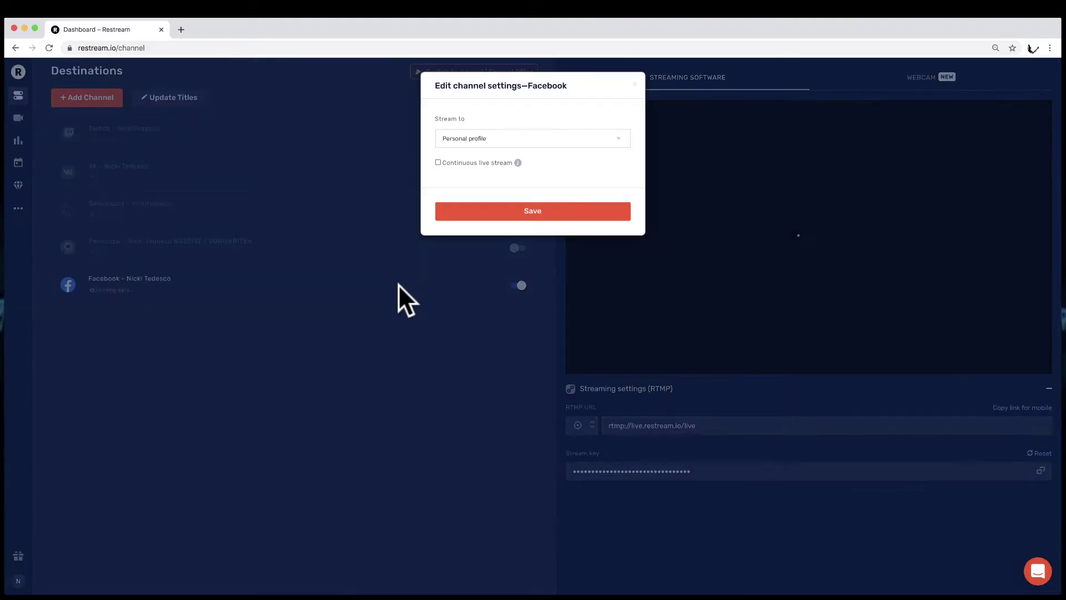
click(528, 210)
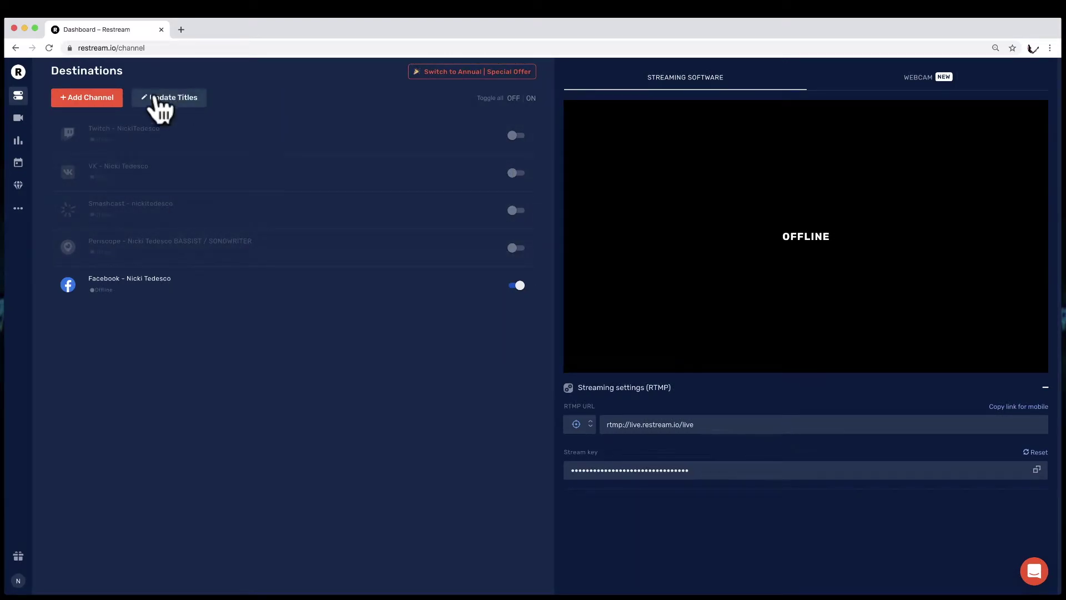
- Add another Facebook Live channel set to stream to the public page
click(88, 101)
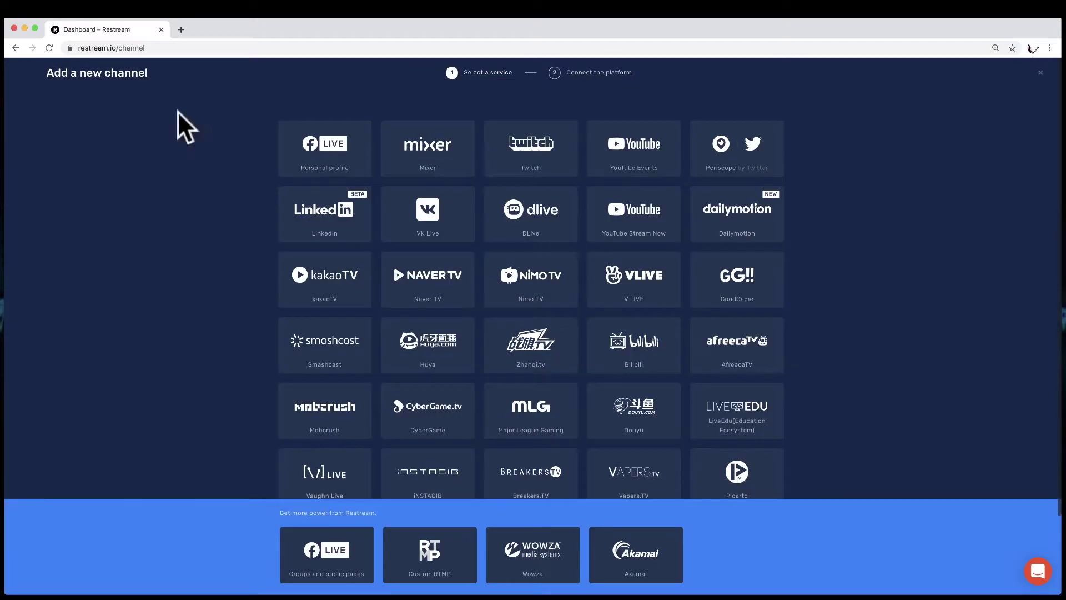
click(341, 151)
click(354, 154)
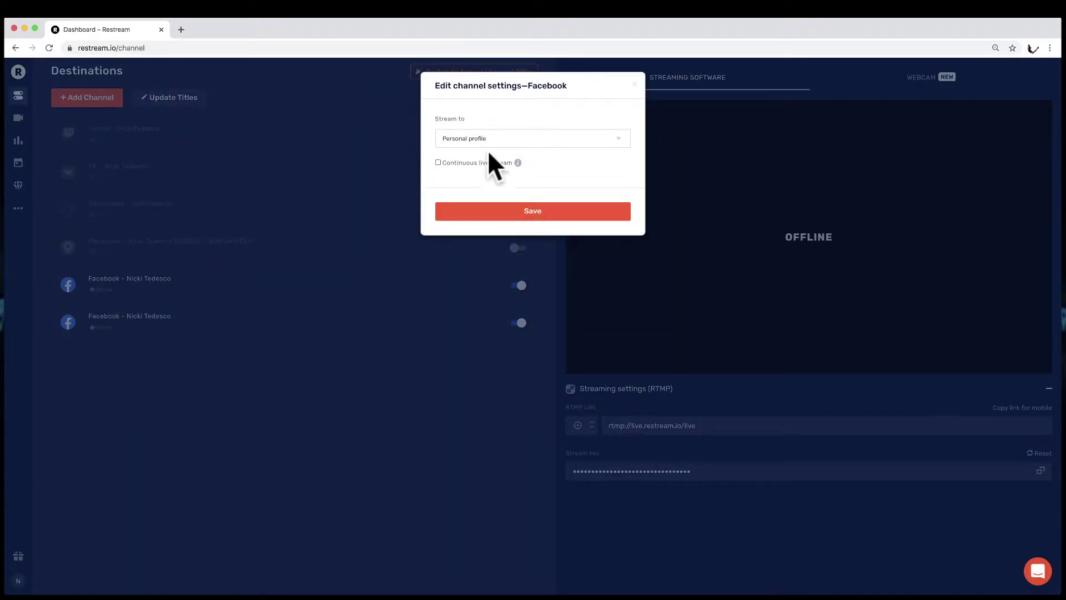
click(488, 138)
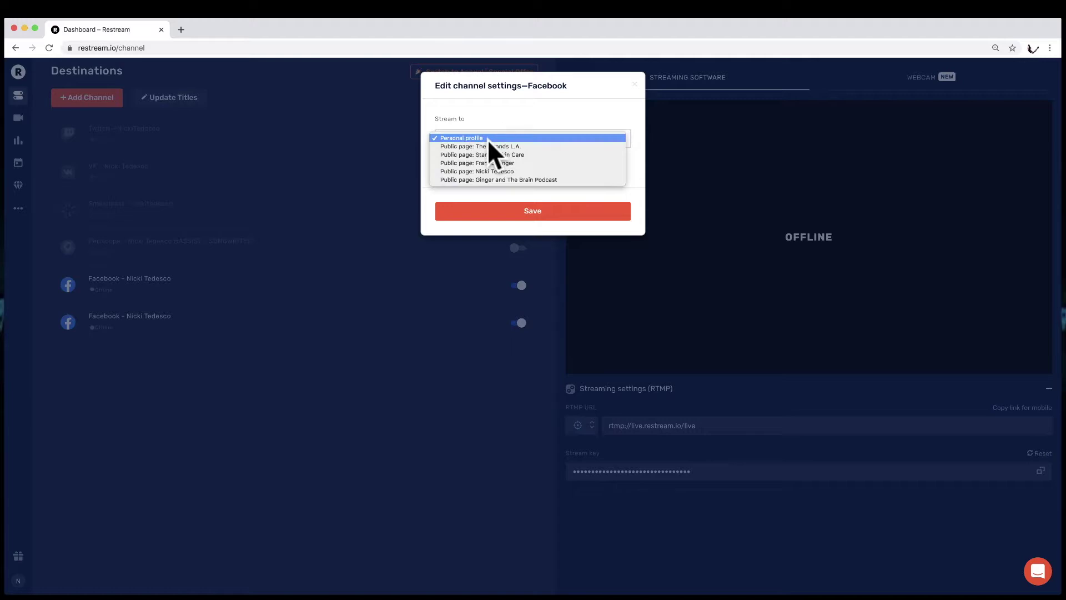
click(494, 171)
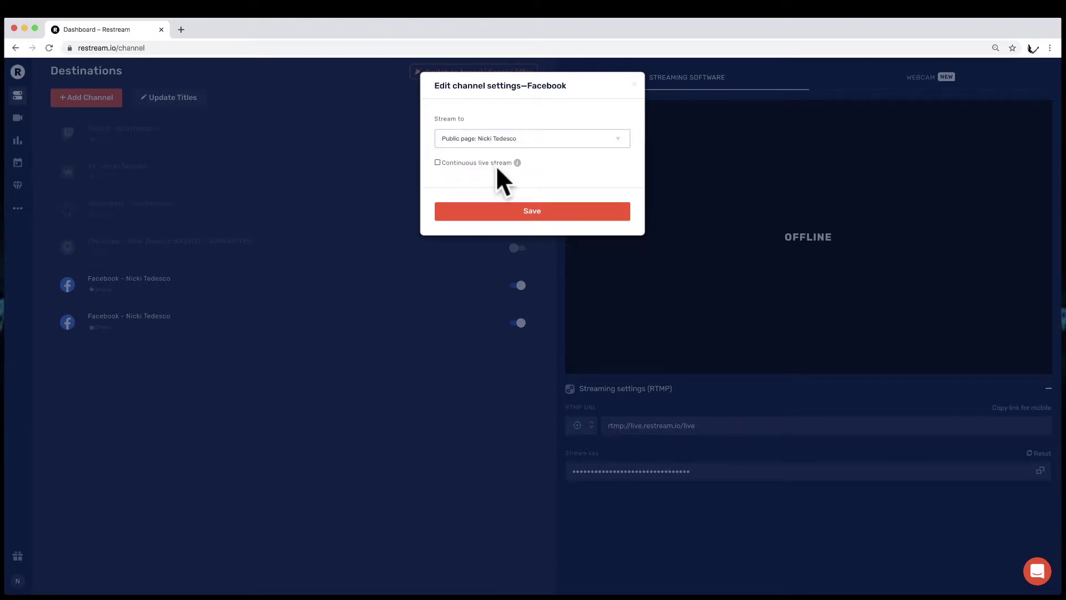
click(543, 215)
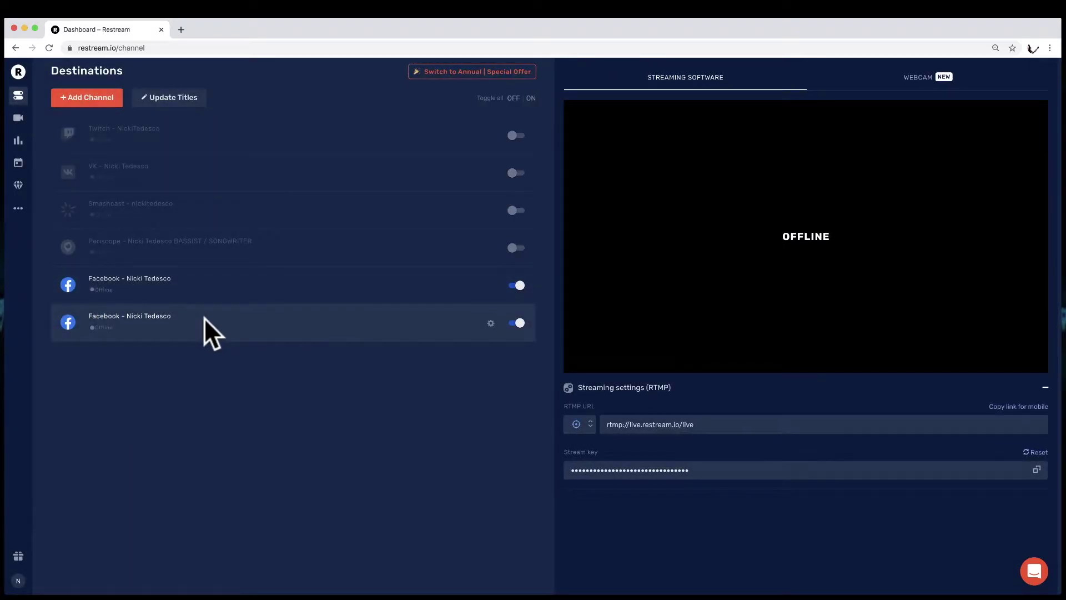
click(76, 98)
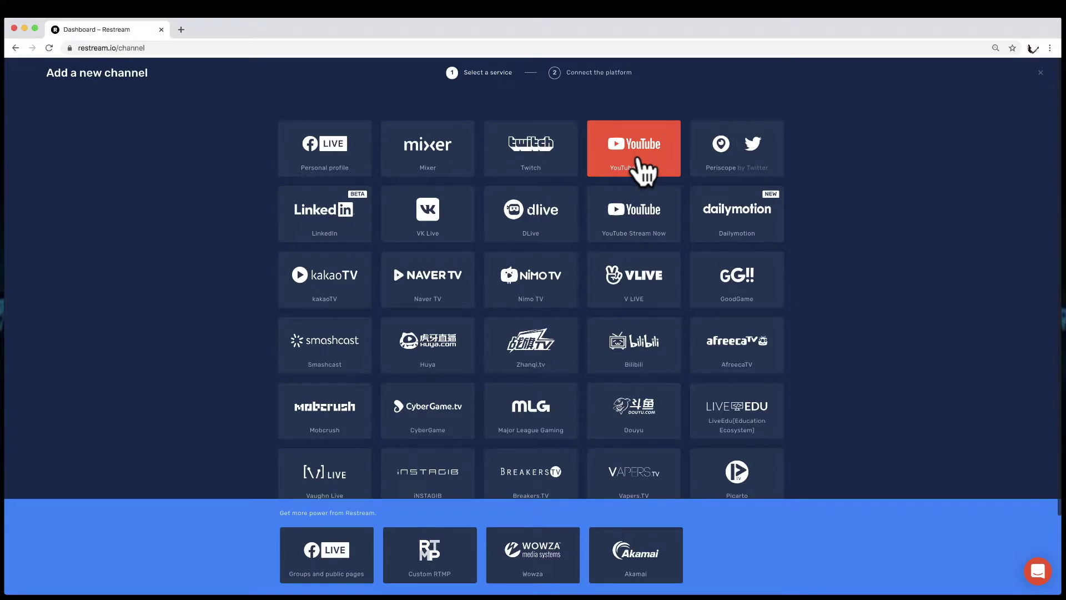
- Choose YouTube Stream Now as the new channel and connect its account
click(639, 227)
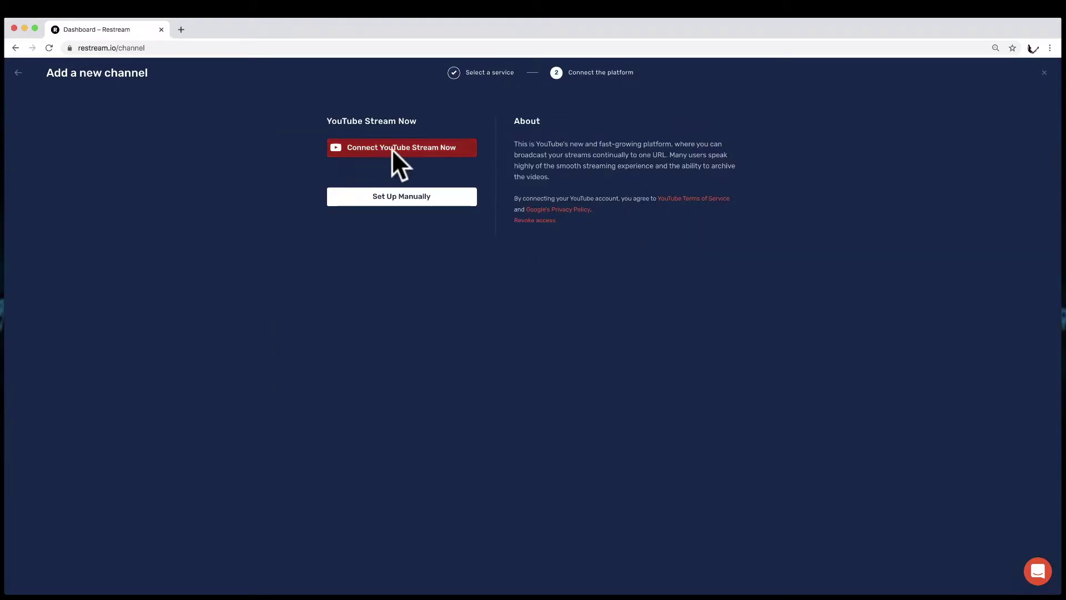
click(413, 150)
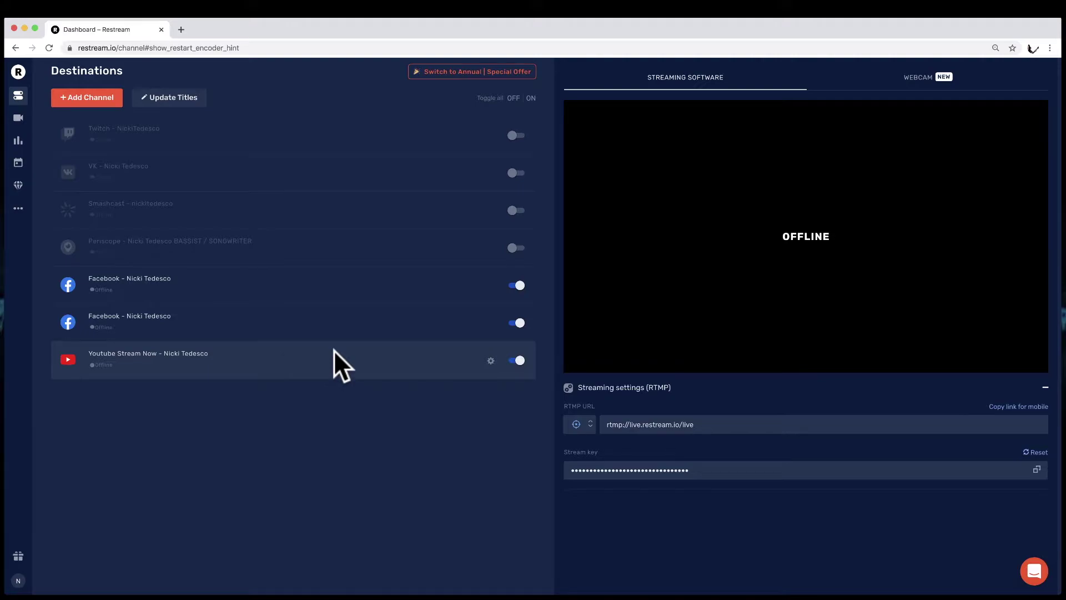
- Rename both Facebook stream titles to 'Restream Demo' on the Titles page
click(169, 100)
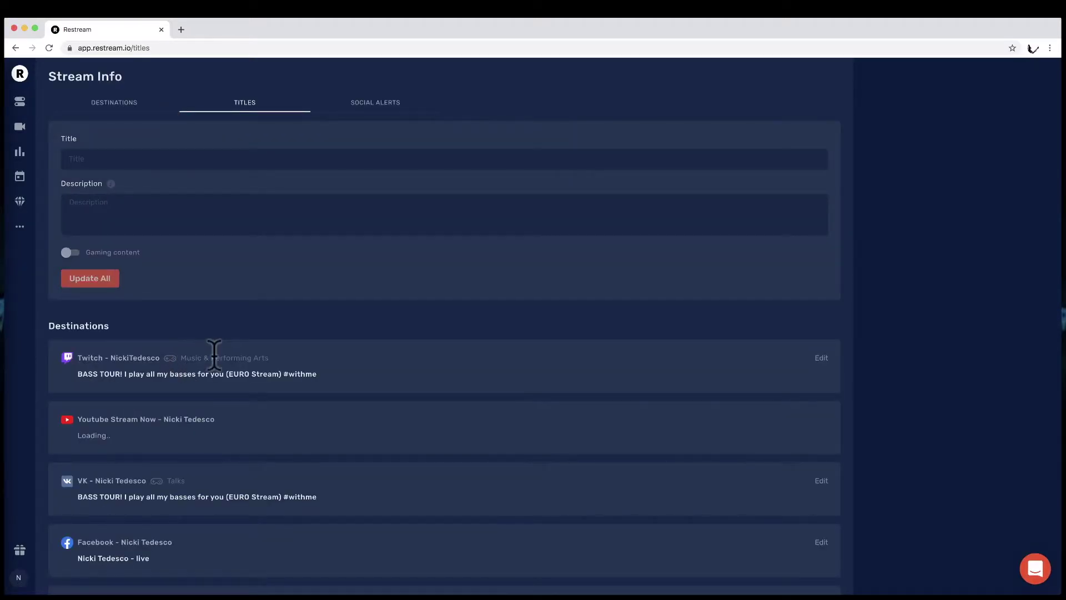
scroll(178, 311, down, 3)
drag(137, 256, 78, 257)
key(super+c)
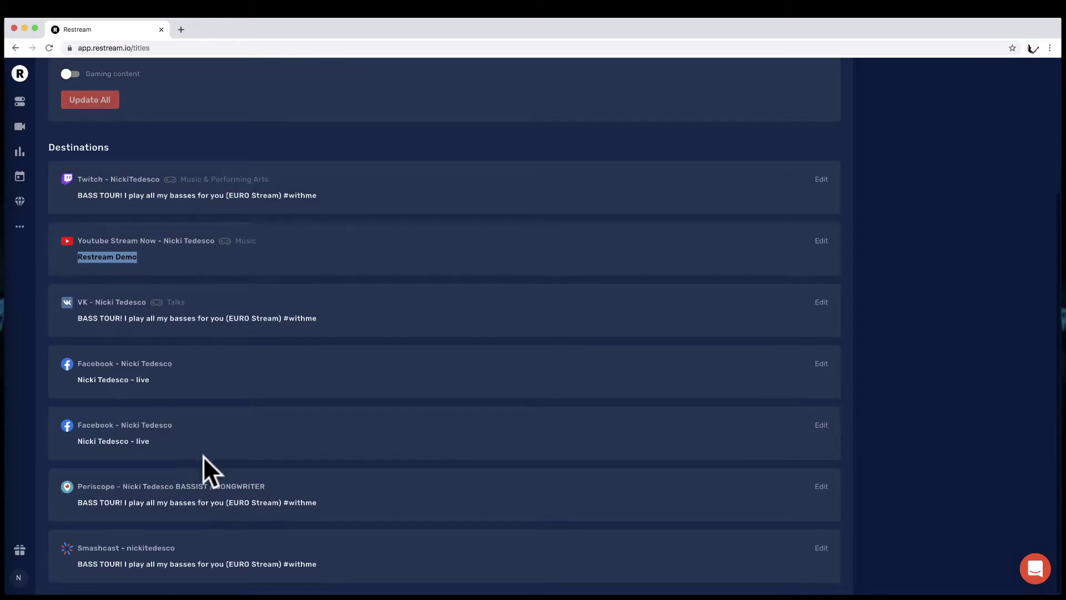
click(822, 364)
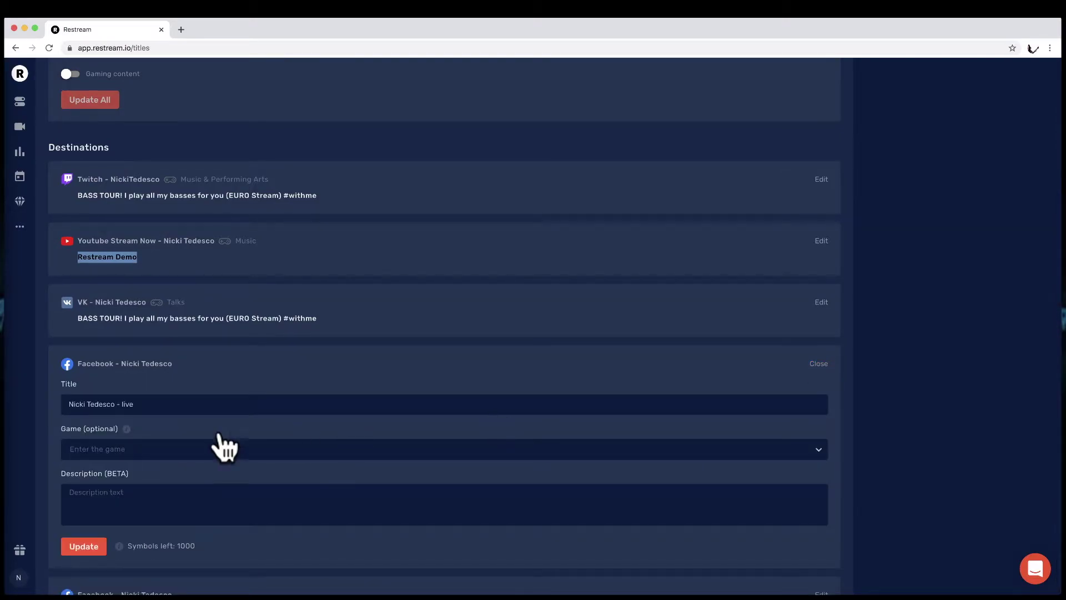
triple_click(158, 405)
key(super+v)
click(83, 547)
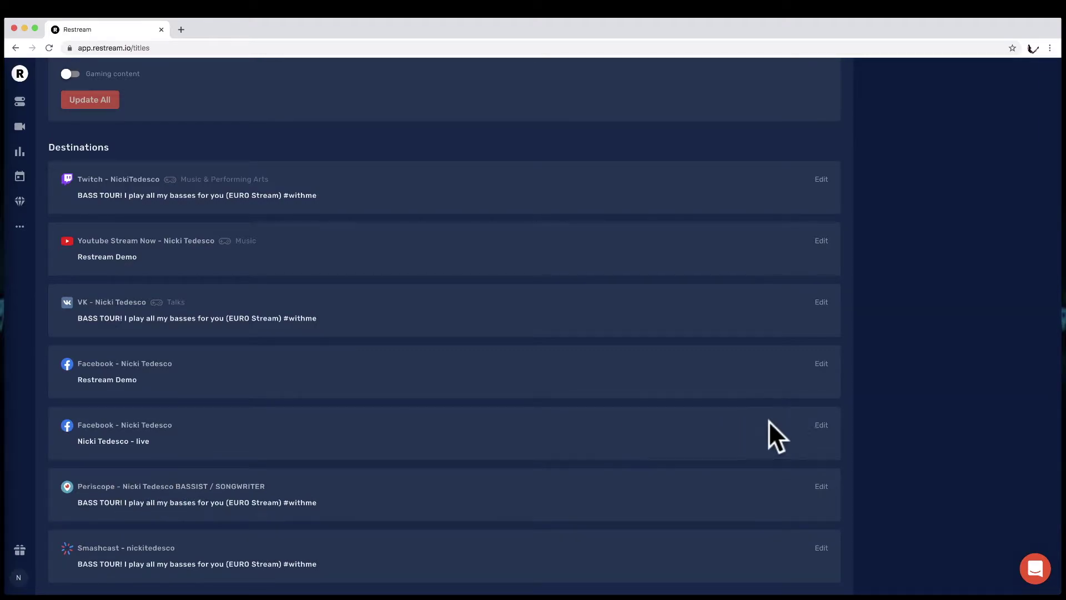
click(820, 425)
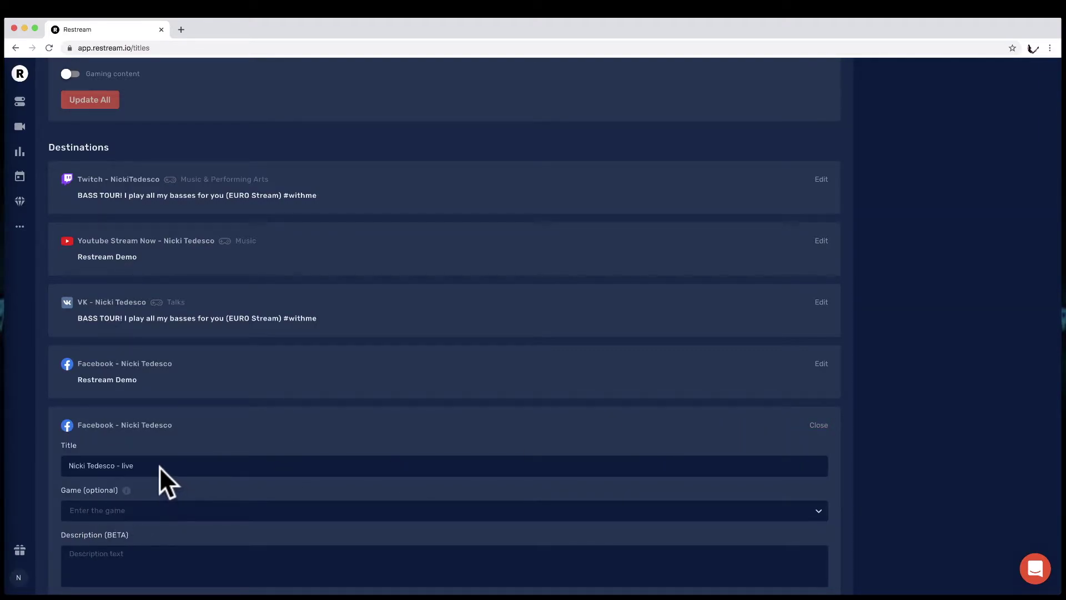
drag(159, 467, 72, 498)
key(super+v)
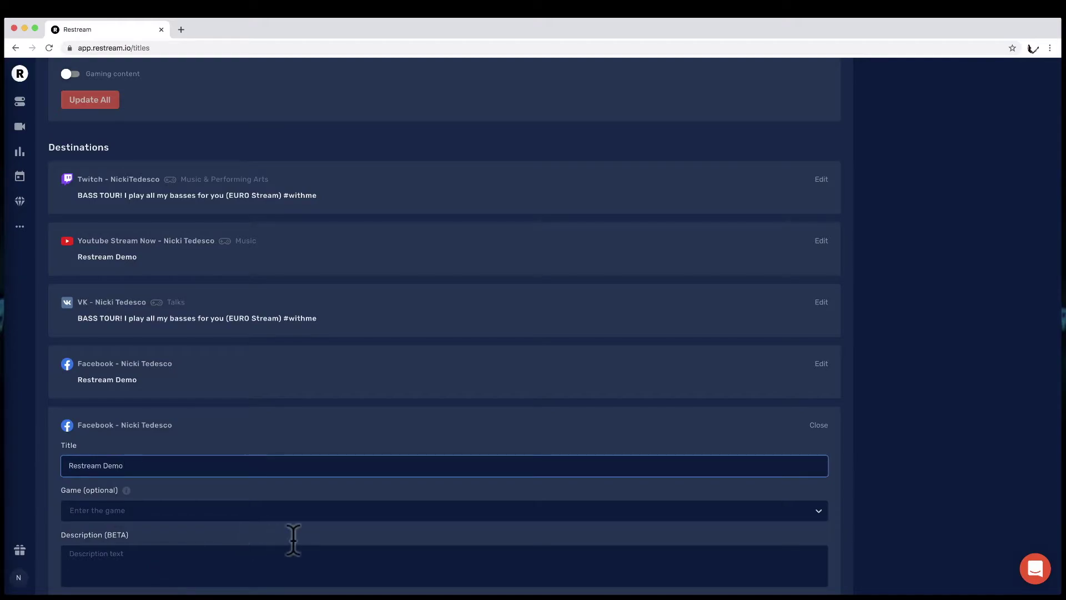
scroll(293, 540, down, 2)
click(72, 562)
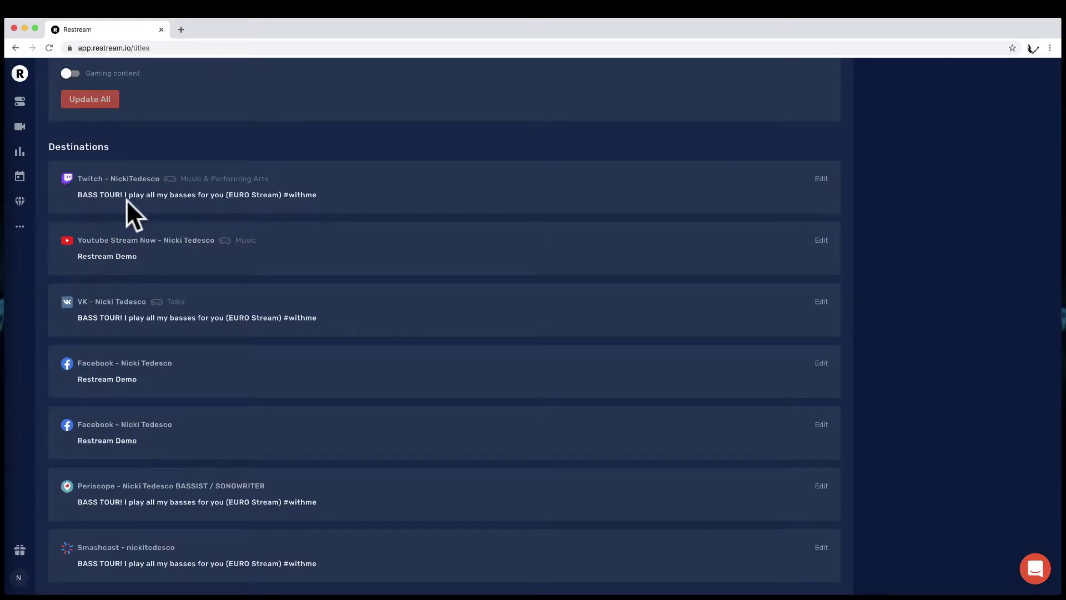
- Check the shared stream title and description, then go to Social Alerts
scroll(317, 446, up, 3)
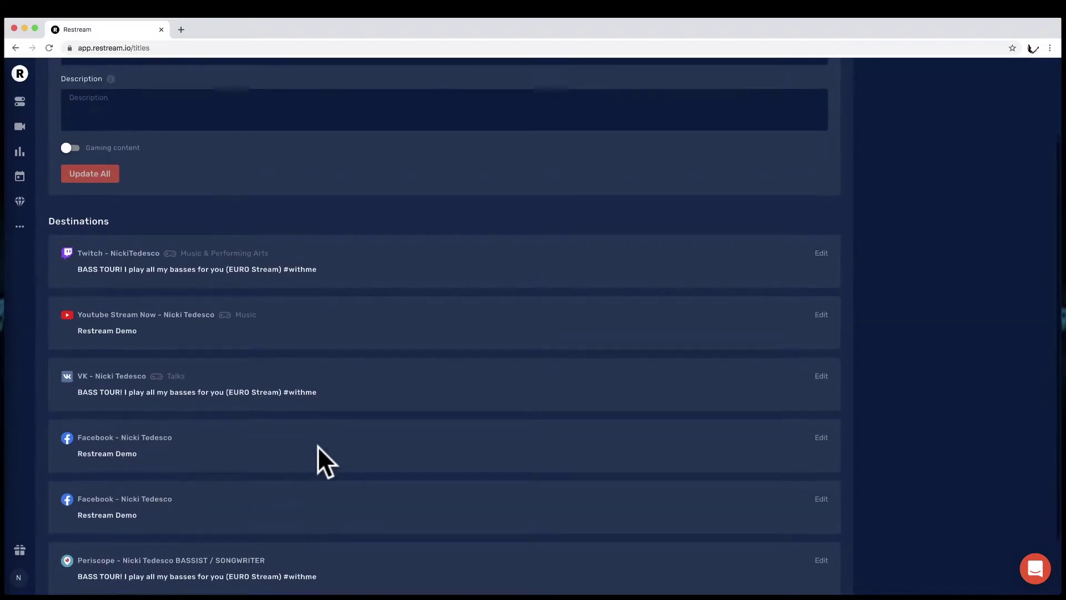
scroll(318, 445, up, 1)
click(81, 158)
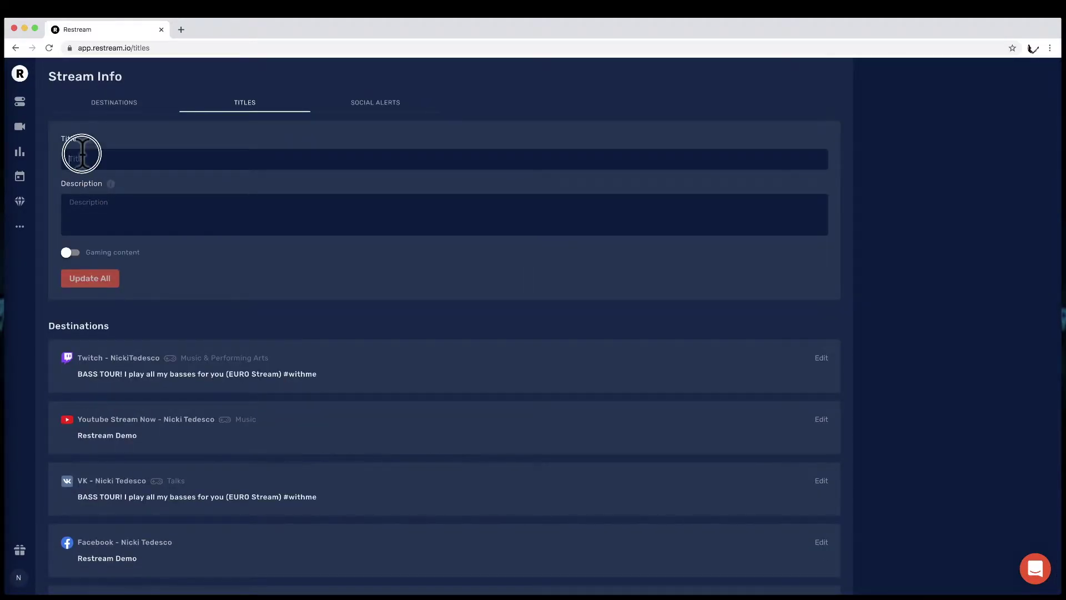
click(117, 217)
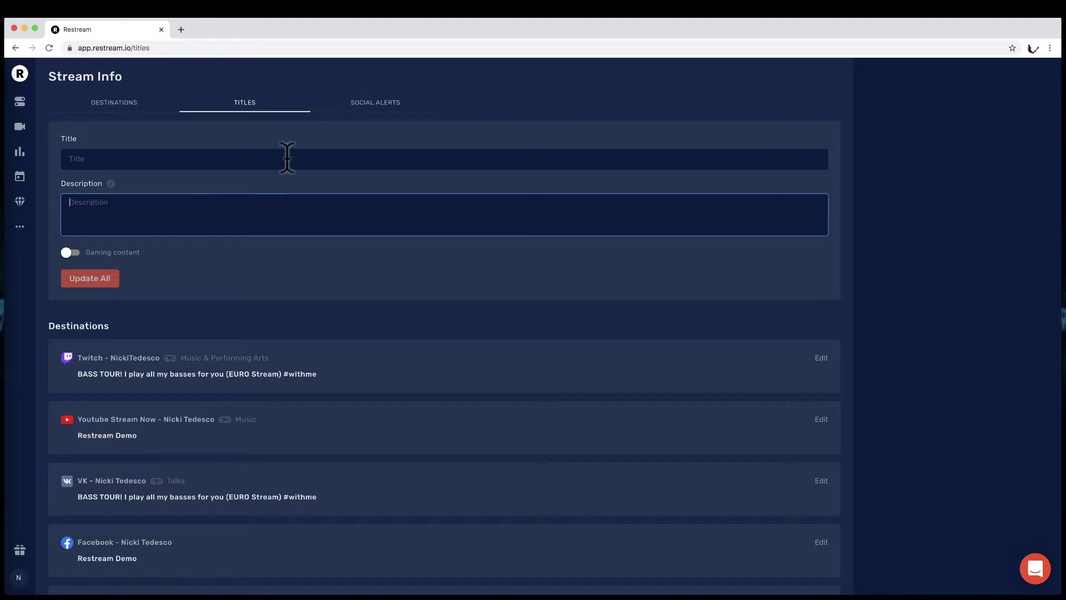
click(368, 102)
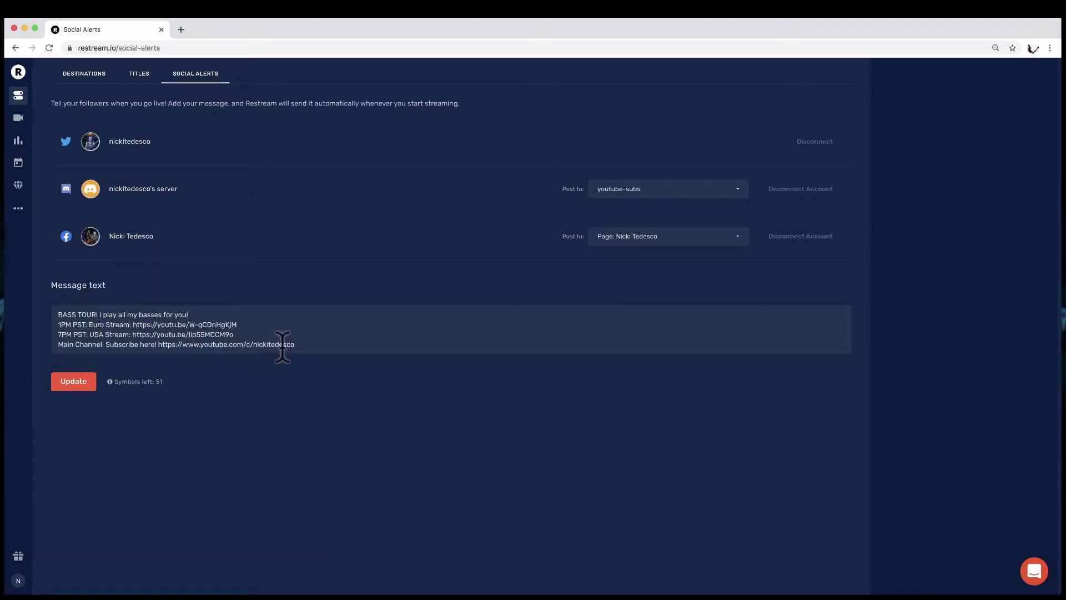
- Review the go-live alert message text, then return to the Destinations dashboard
drag(286, 345, 24, 309)
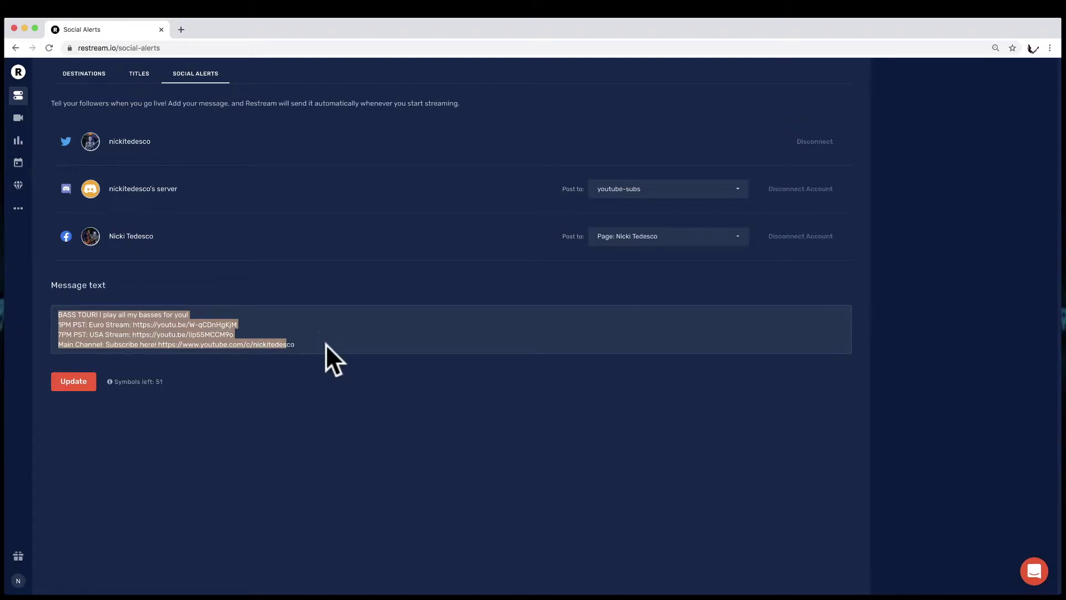
click(325, 344)
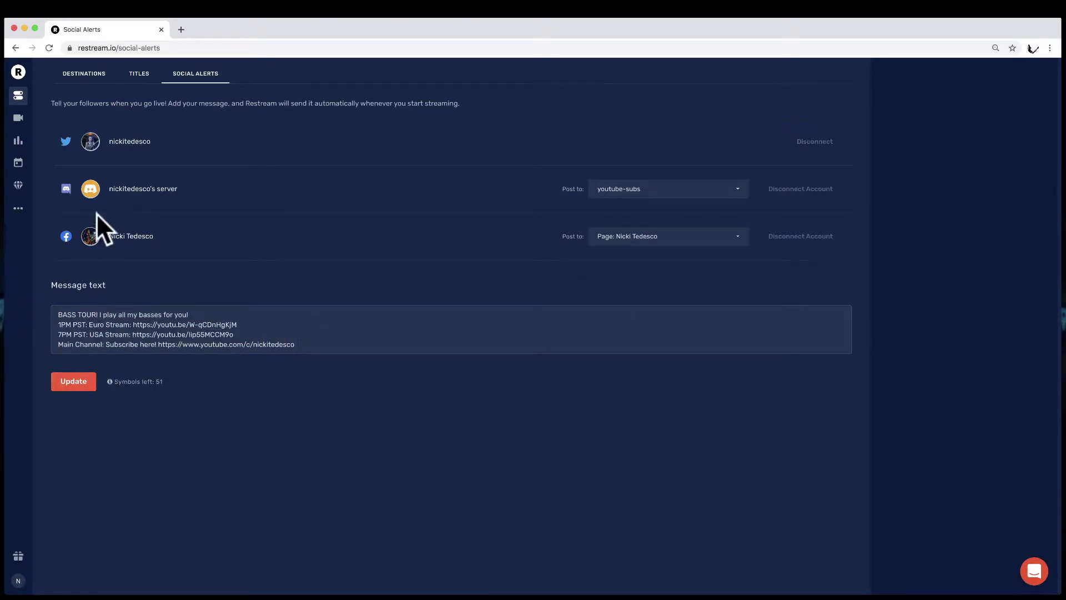
click(84, 74)
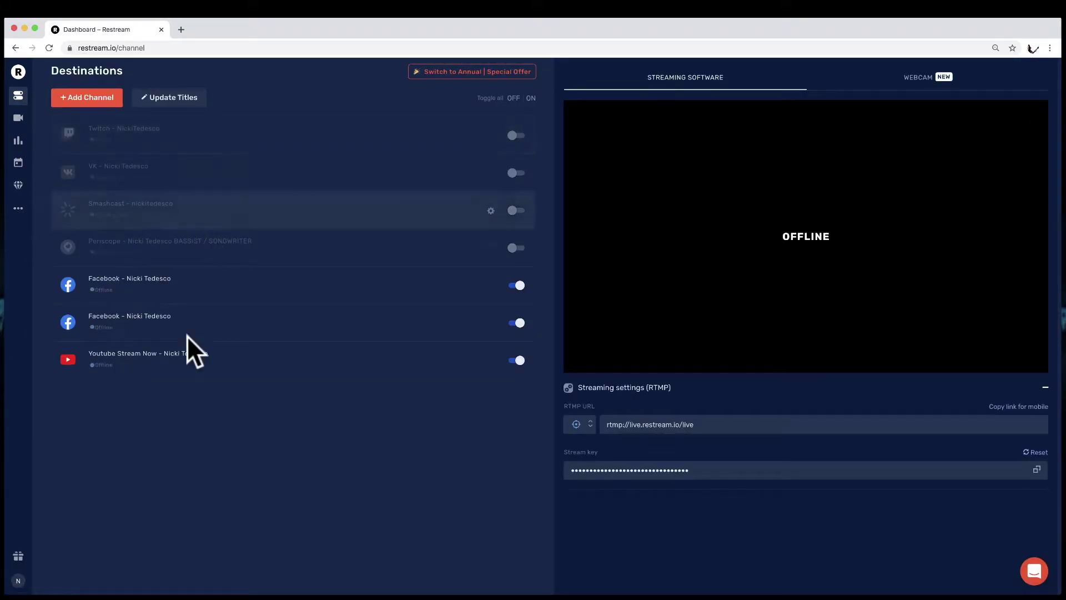
- Launch Restream Chat from the Dock and show its settings sections
mouse_move(373, 593)
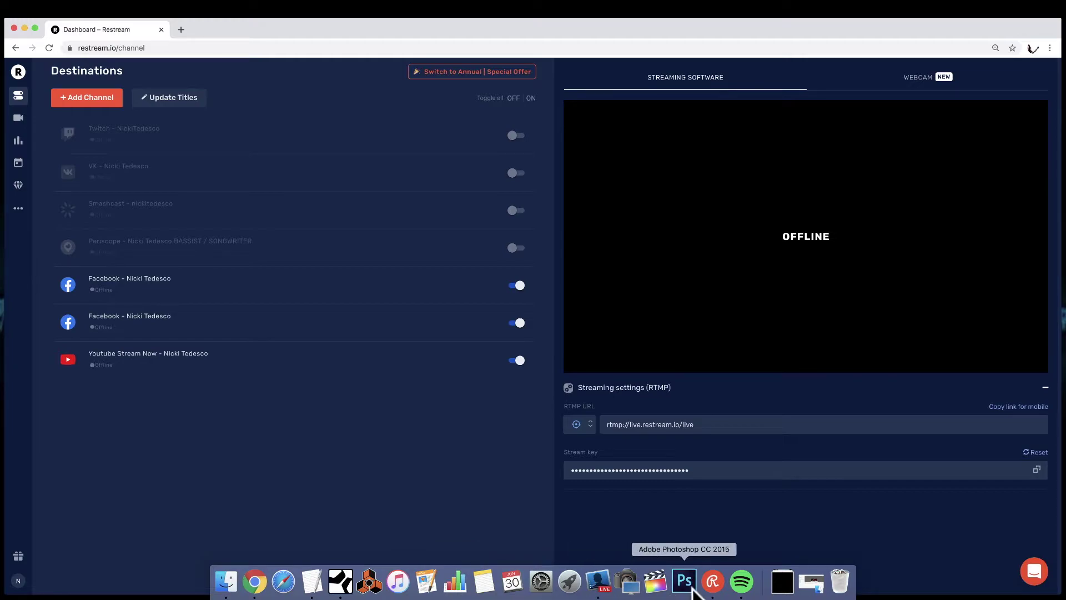
click(713, 580)
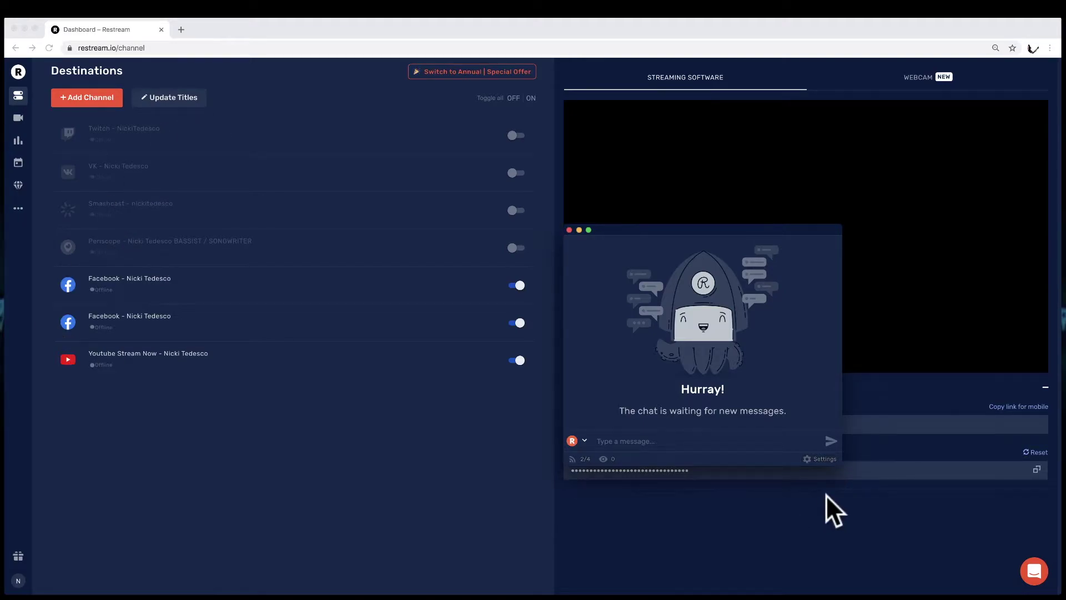
click(821, 459)
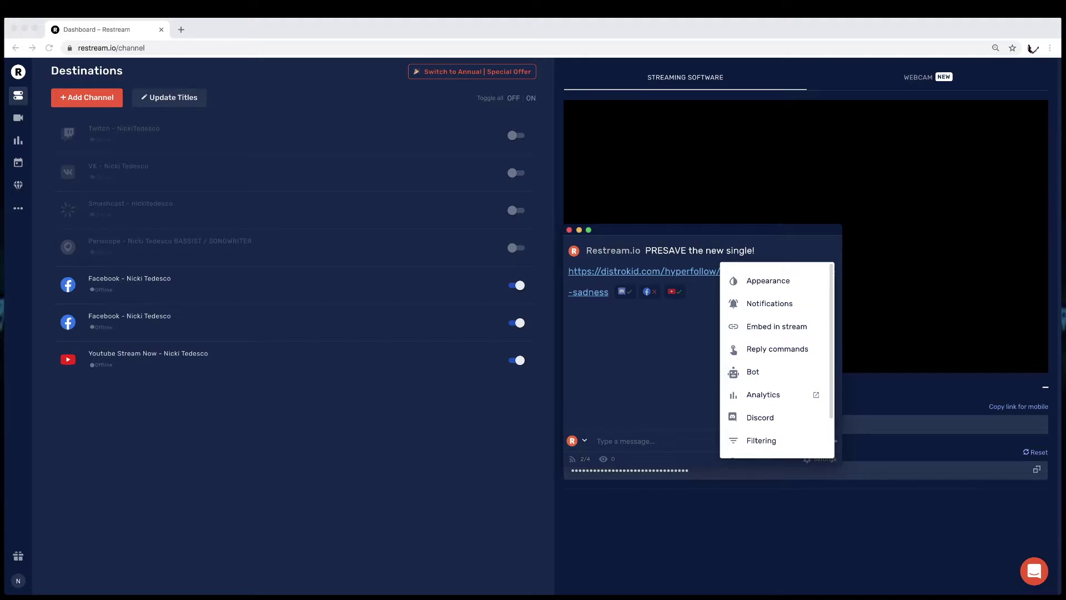
- Keep the Comic theme and 100% background opacity for Embed in stream, and copy the embed URL
click(772, 328)
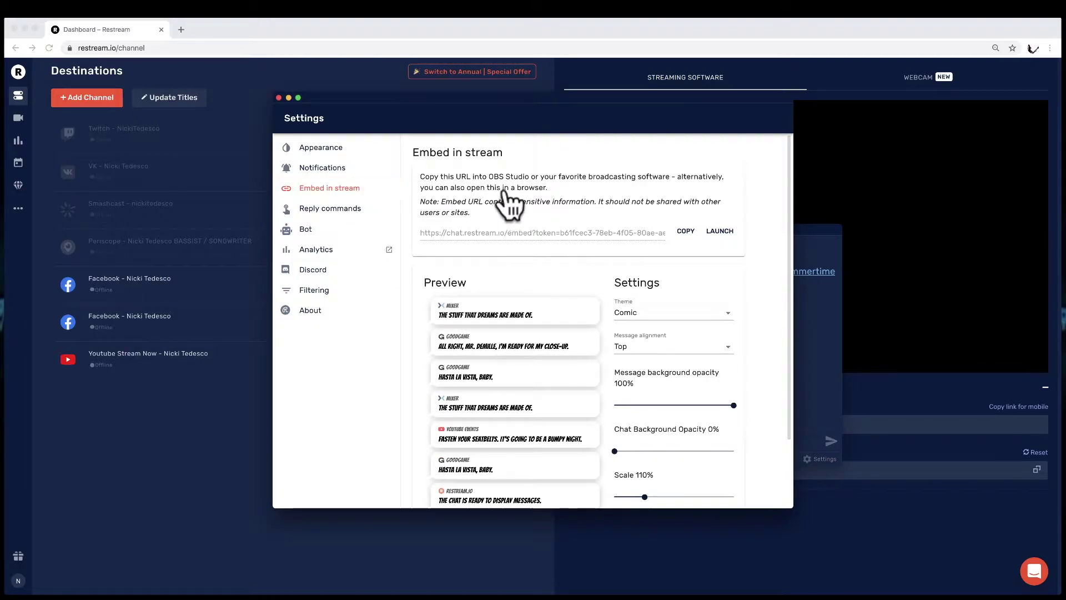
click(678, 312)
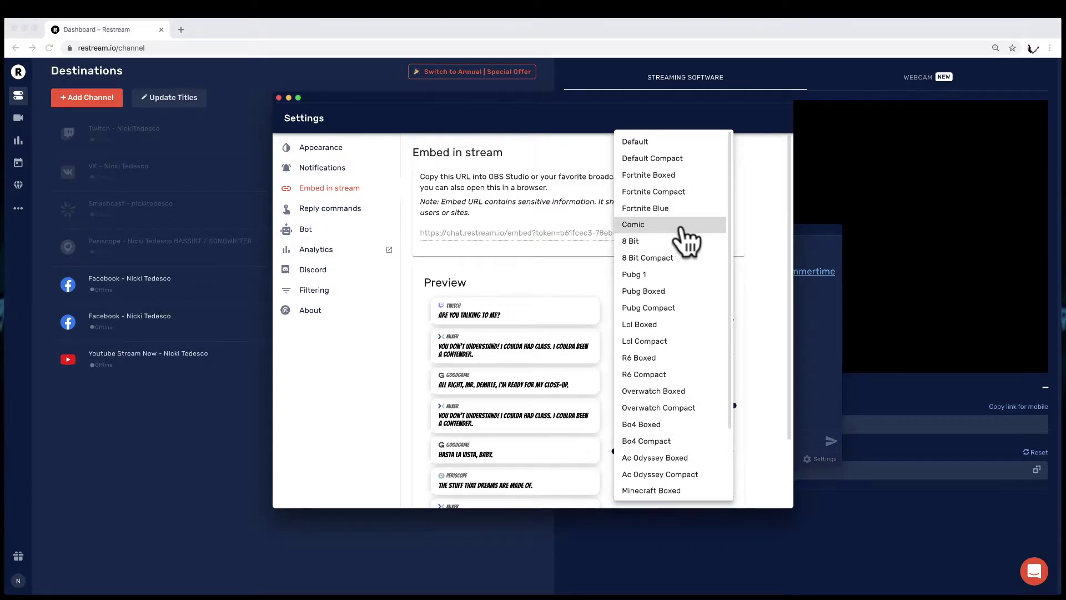
click(756, 338)
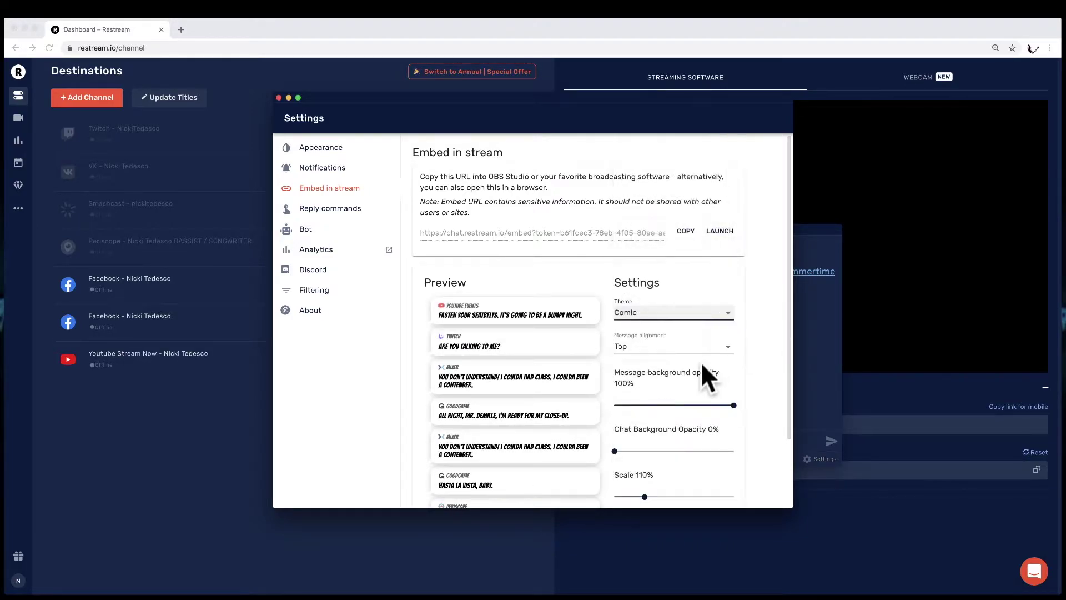
scroll(667, 464, down, 2)
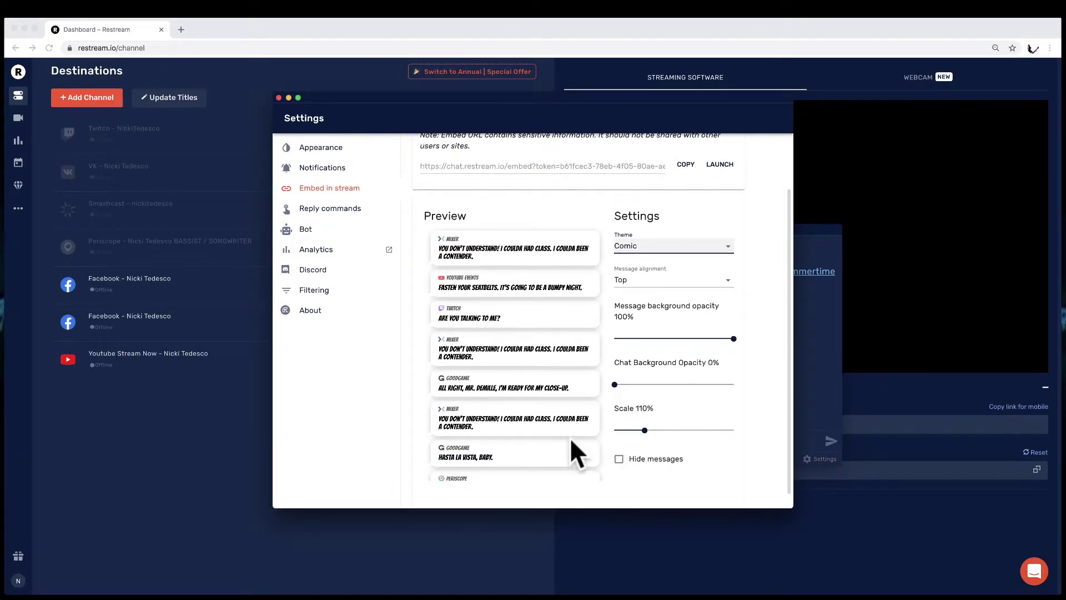
click(734, 338)
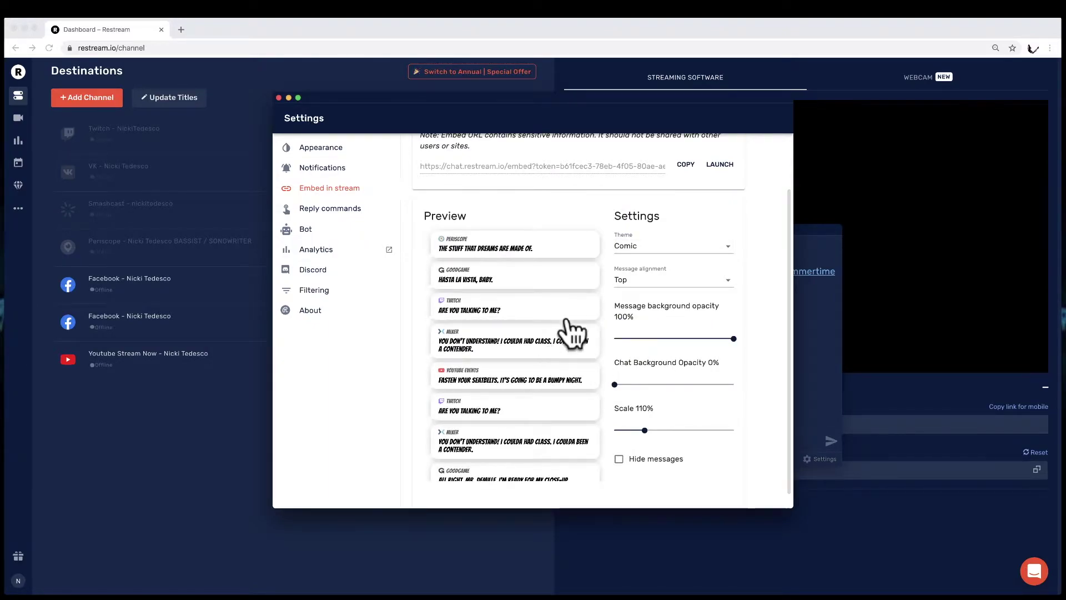
scroll(742, 377, up, 2)
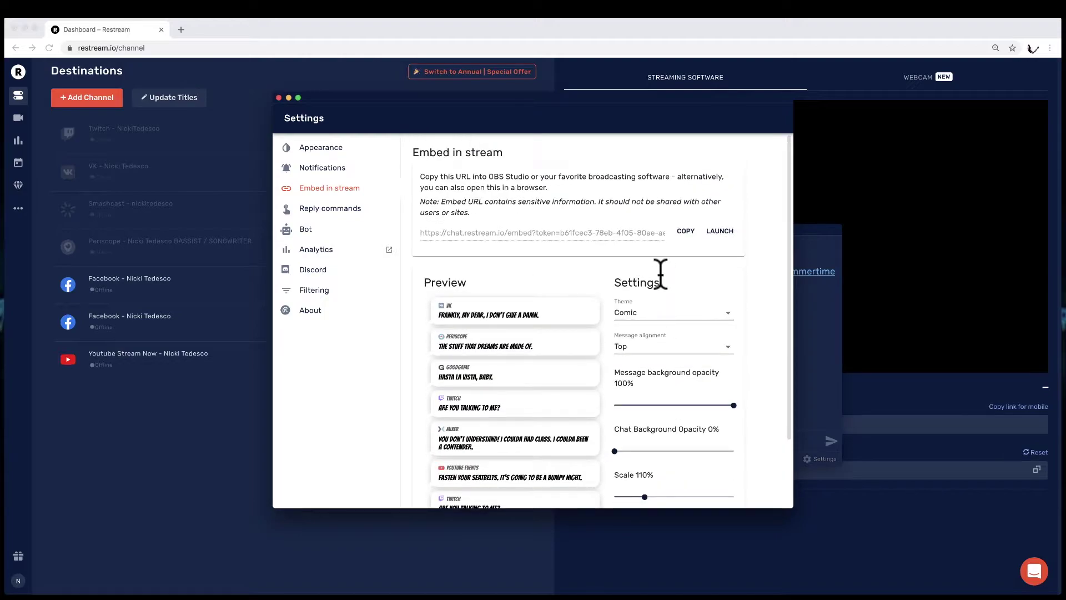
click(695, 230)
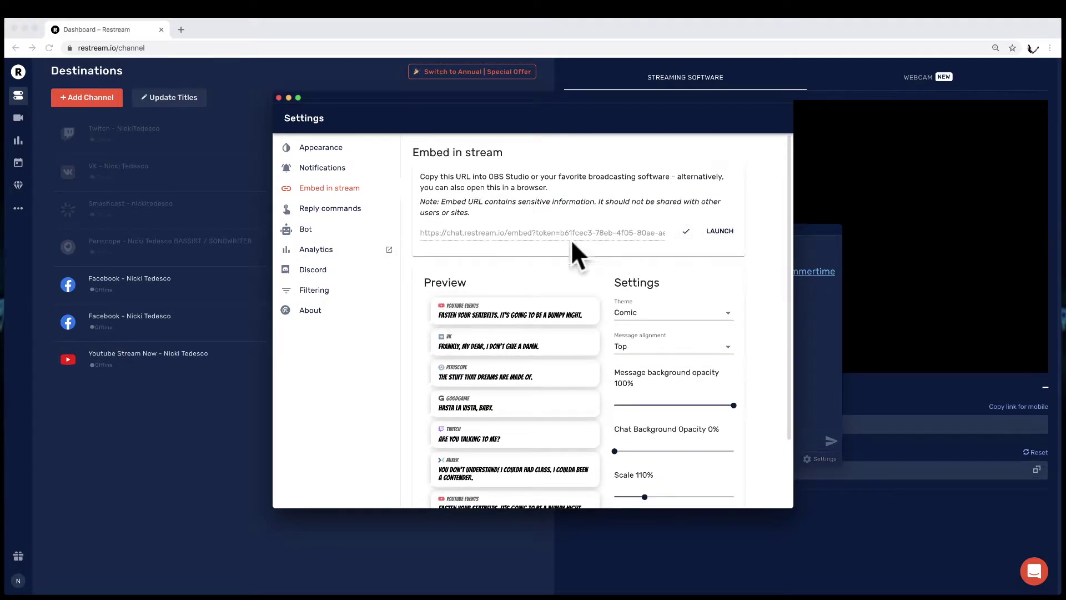
click(340, 233)
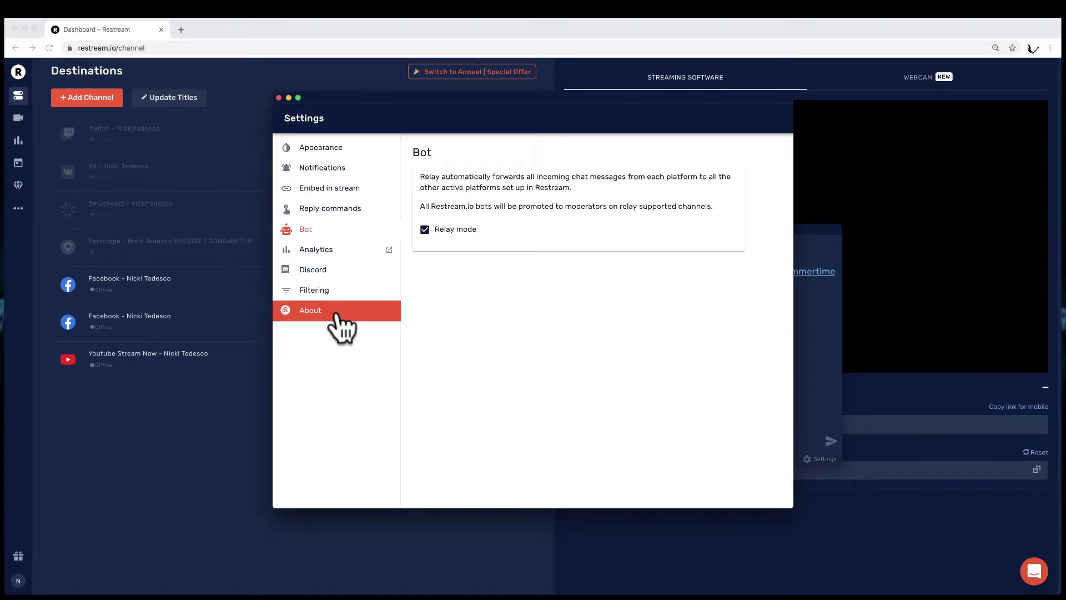
- Look over the Reply commands and About information, then close Restream Chat settings
click(329, 208)
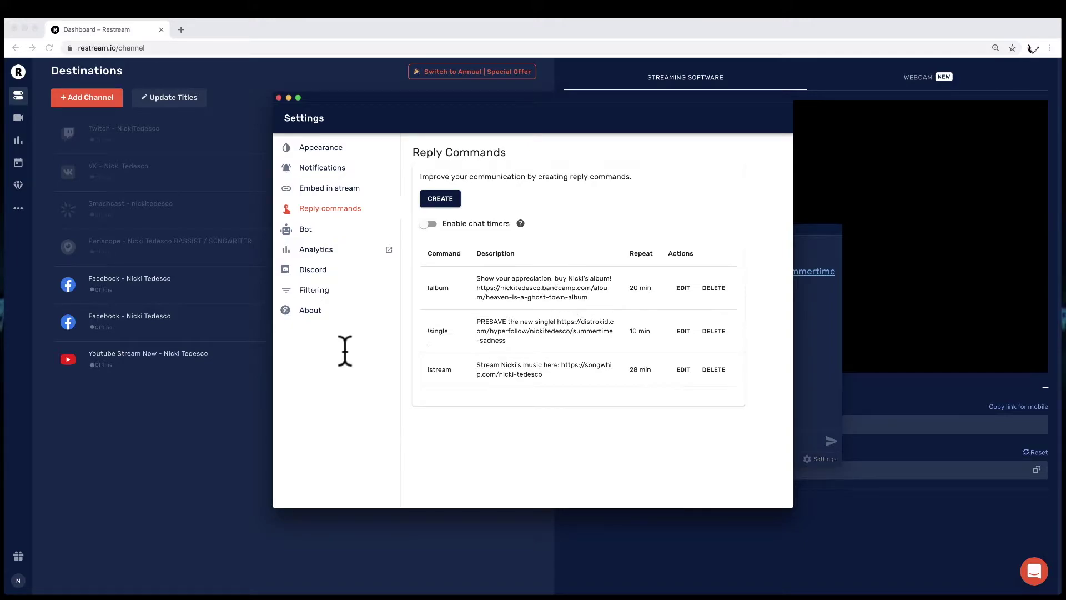
click(323, 311)
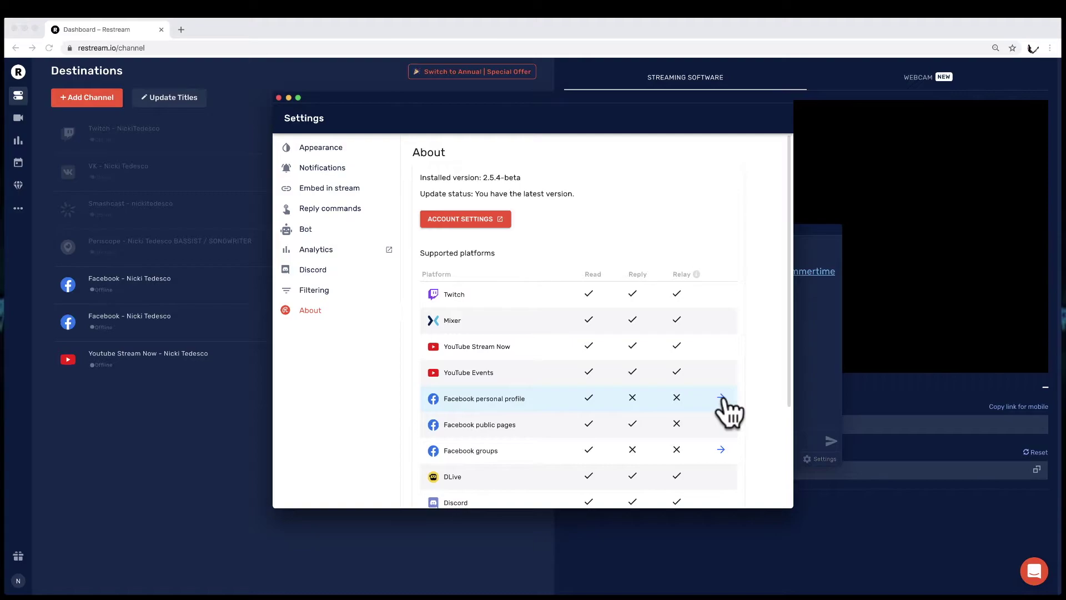
click(278, 97)
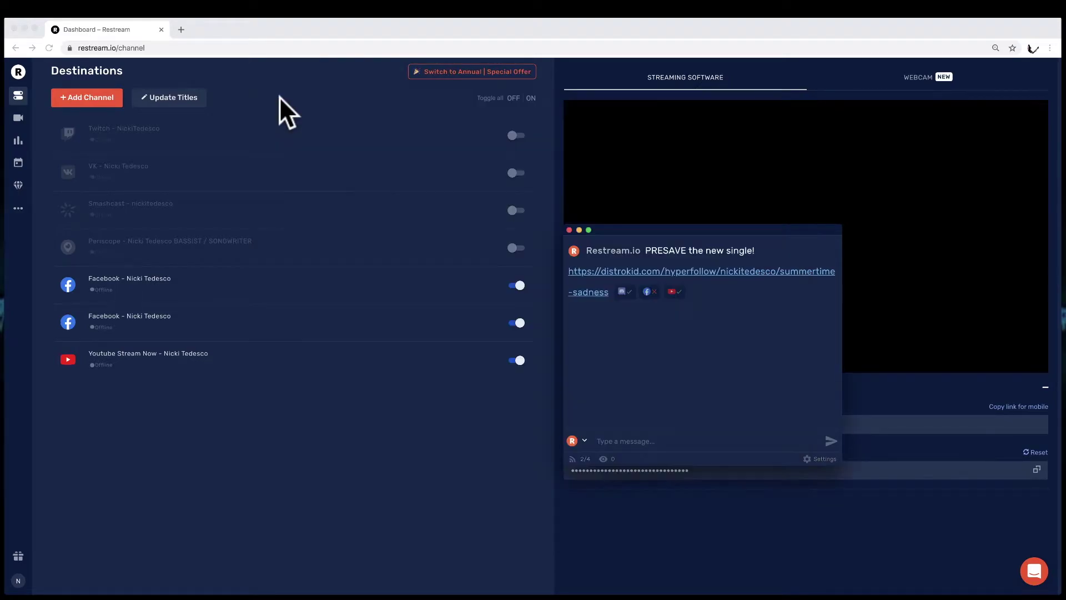